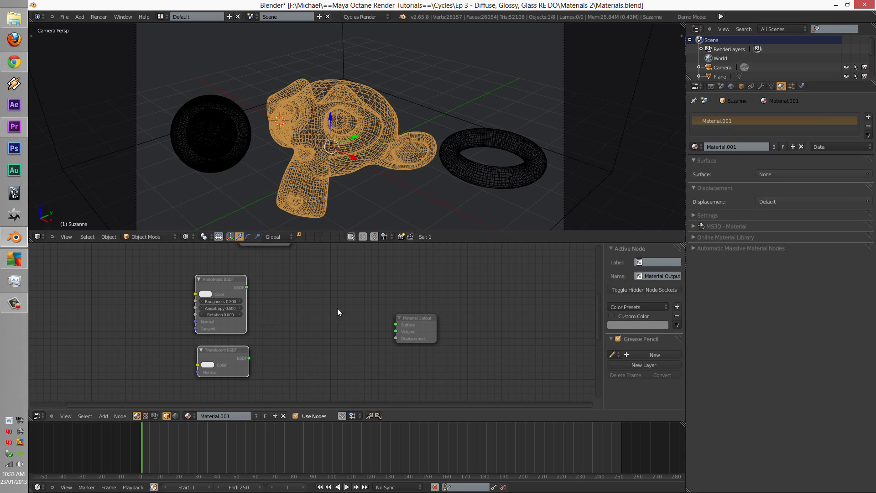
# Select the Anisotropic BSDF node in Suzanne's Material.001 node tree
pyautogui.click(228, 287)
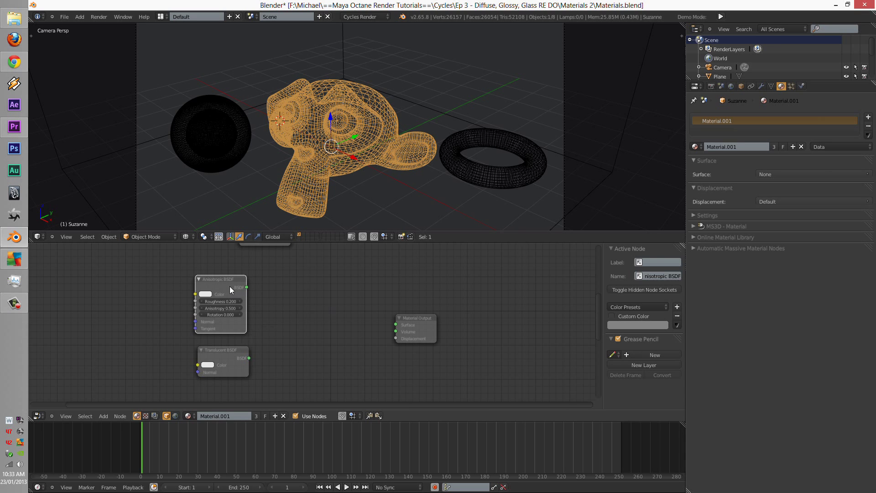
# Wire the Anisotropic BSDF into the Material Output Surface and switch the viewport to Rendered
pyautogui.moveTo(246, 287); pyautogui.dragTo(397, 325)
pyautogui.click(188, 237)
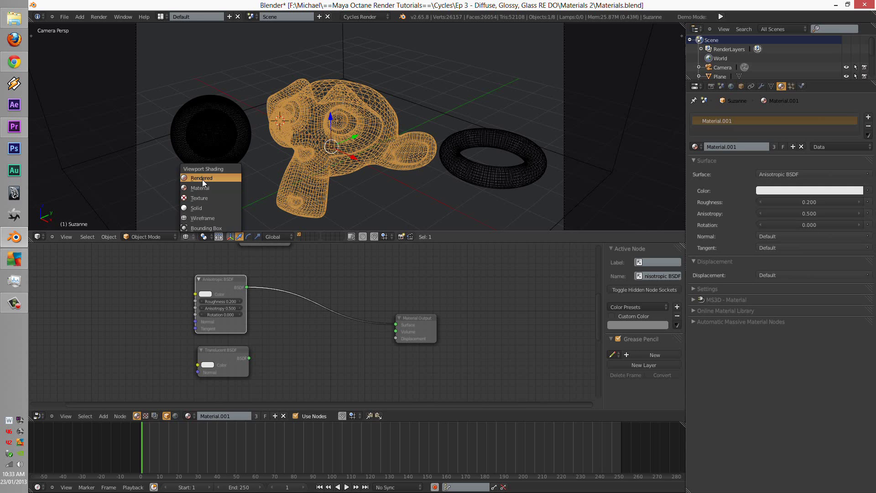
pyautogui.click(202, 179)
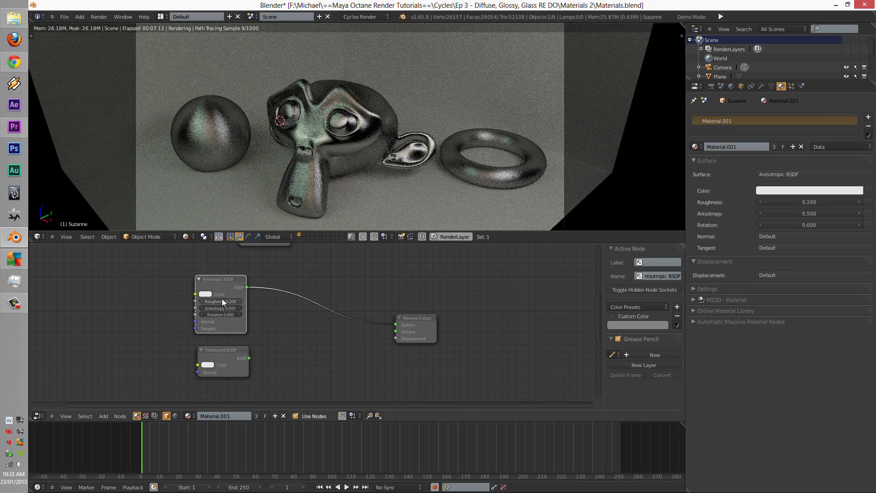
# Adjust the Anisotropic BSDF to Roughness 0.108 and Anisotropy 0.896 for brushed-metal highlights
pyautogui.moveTo(226, 298); pyautogui.dragTo(244, 312)
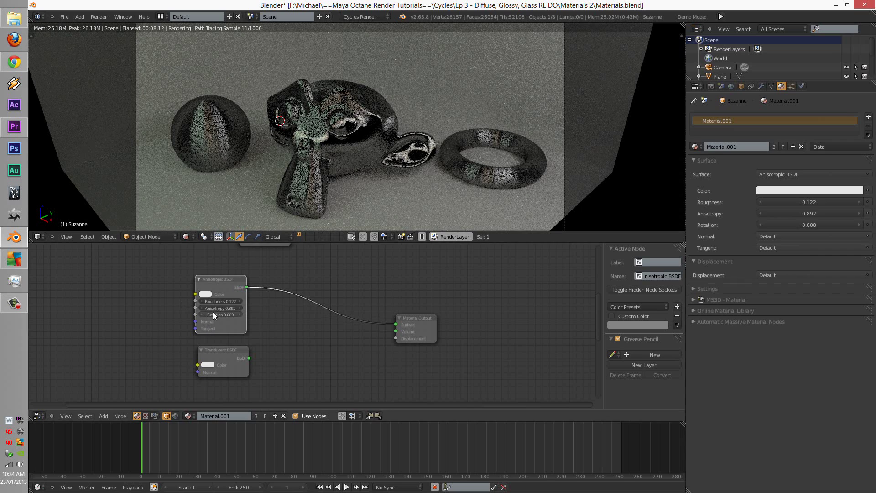
pyautogui.moveTo(213, 311)
pyautogui.mouseDown()
pyautogui.moveTo(188, 312)
pyautogui.moveTo(218, 313)
pyautogui.mouseUp()
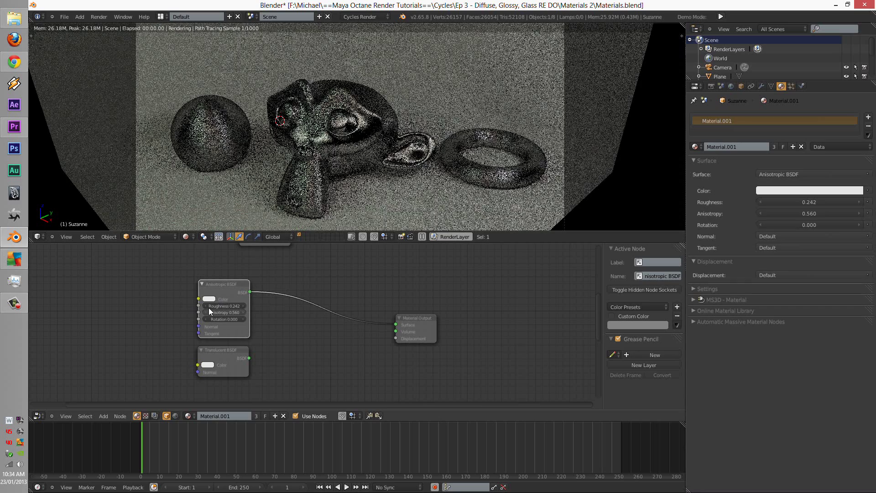
pyautogui.moveTo(210, 305); pyautogui.dragTo(253, 308)
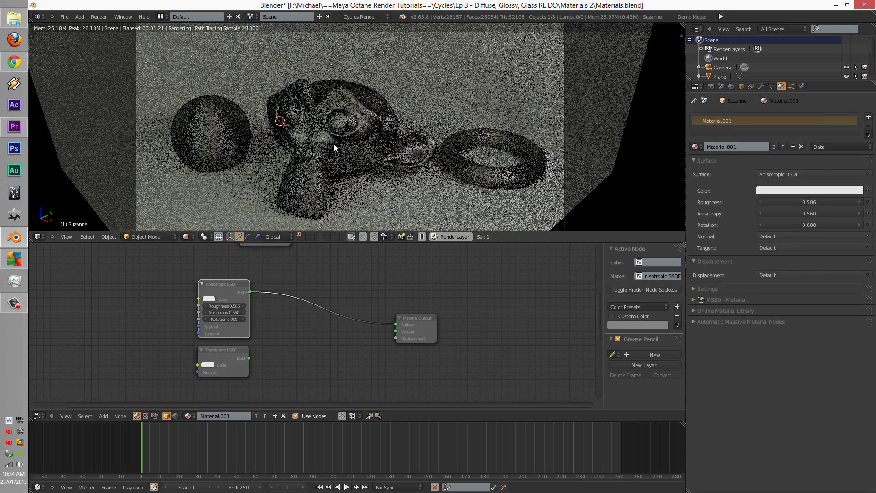
pyautogui.moveTo(215, 306); pyautogui.dragTo(253, 318)
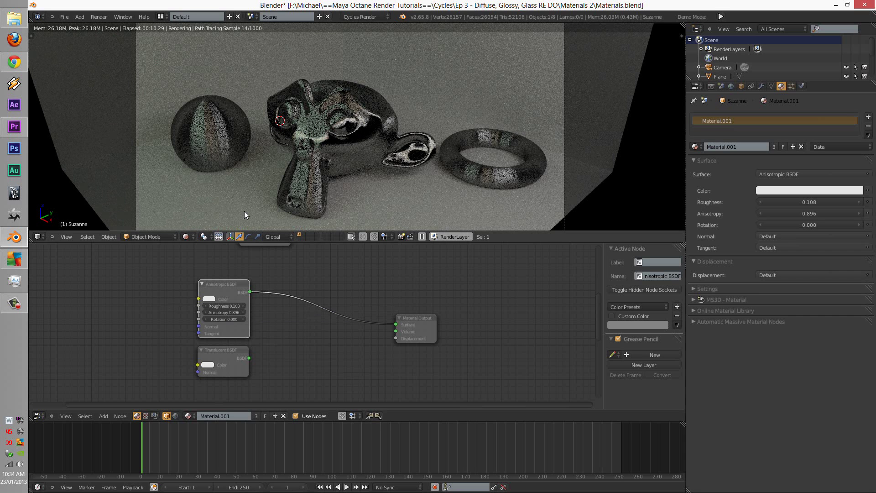
# Step the Anisotropic BSDF Rotation from 0.000 up to 0.500 in 0.1 increments
pyautogui.click(242, 320)
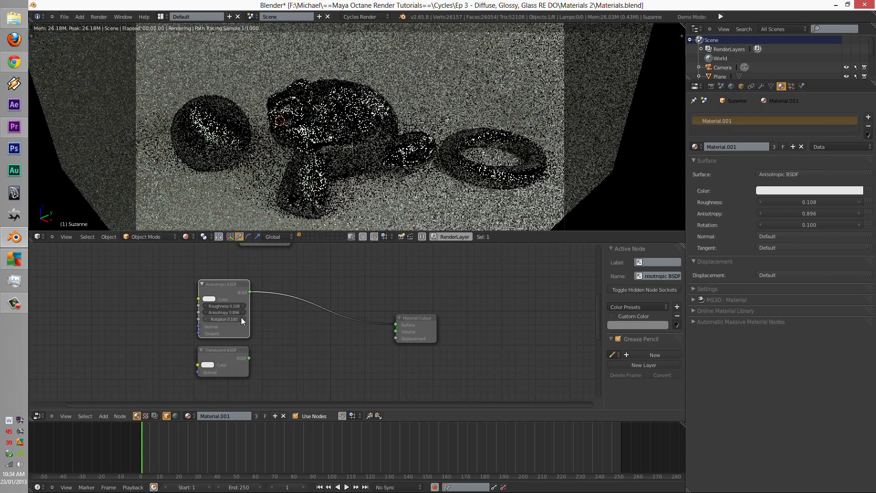
pyautogui.click(242, 320)
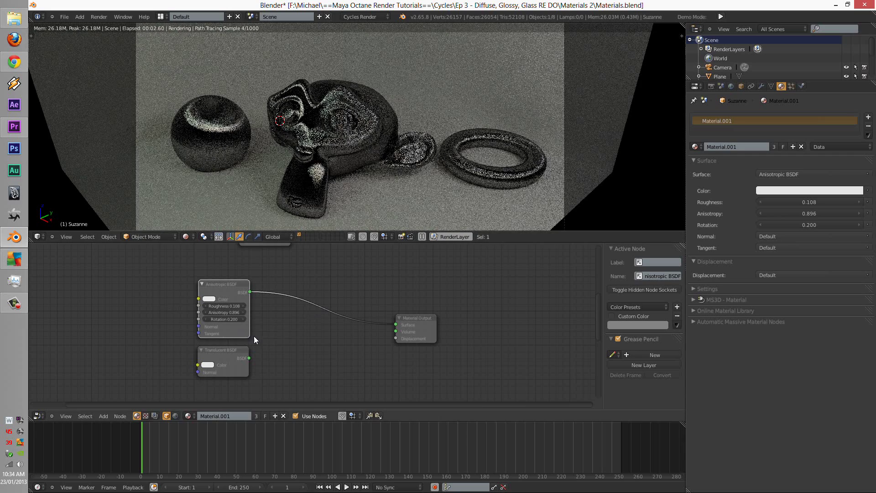
pyautogui.click(242, 320)
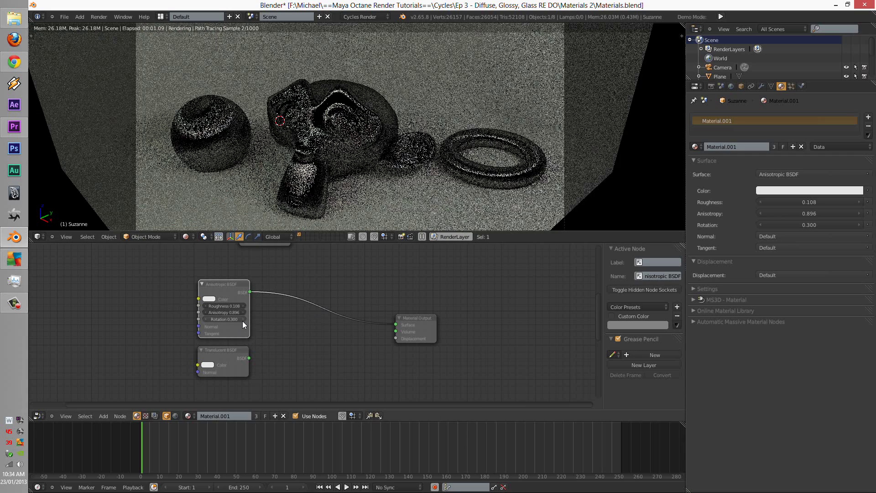
pyautogui.click(242, 320)
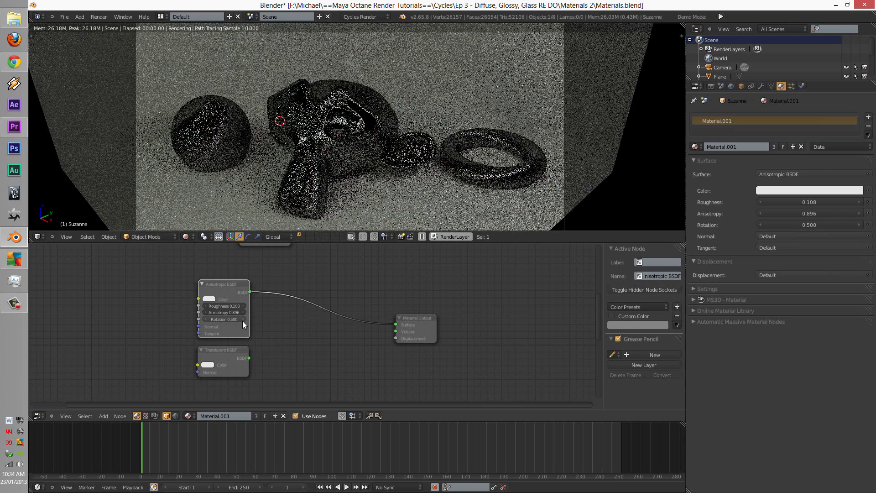
pyautogui.click(243, 321)
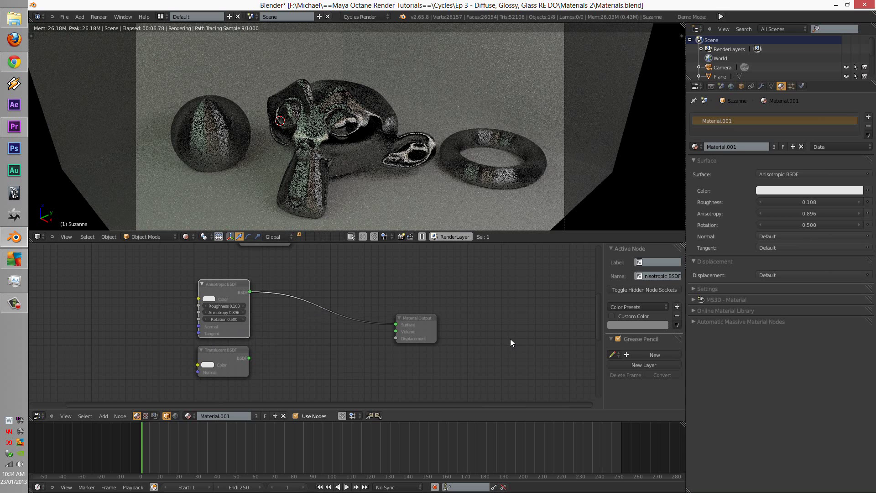
# Try Object and then Window texture coordinates as the anisotropic Tangent input
pyautogui.click(773, 250)
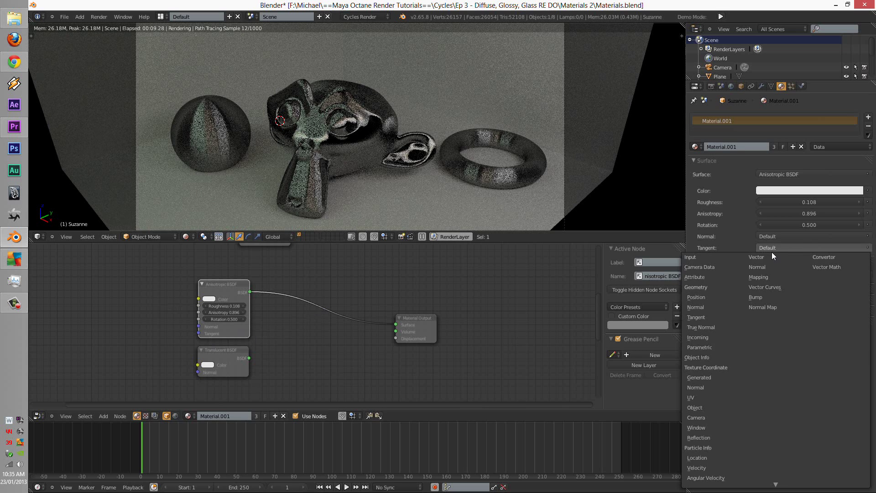
pyautogui.click(699, 407)
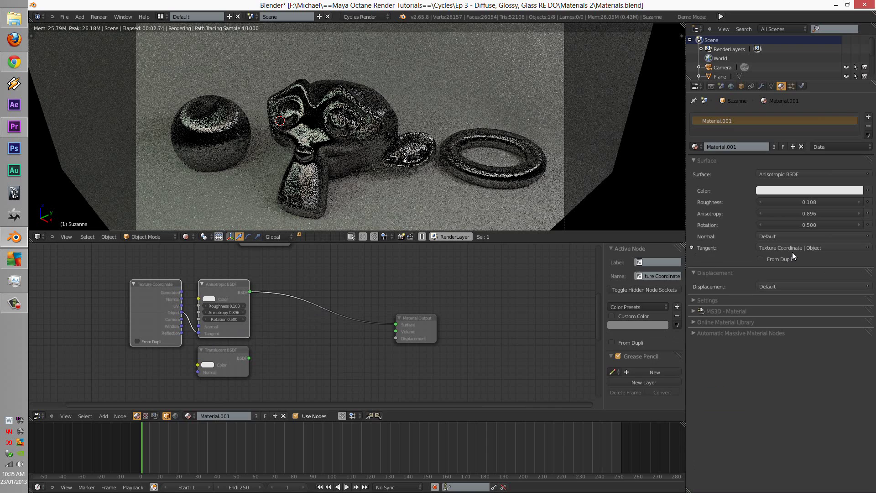
pyautogui.click(792, 247)
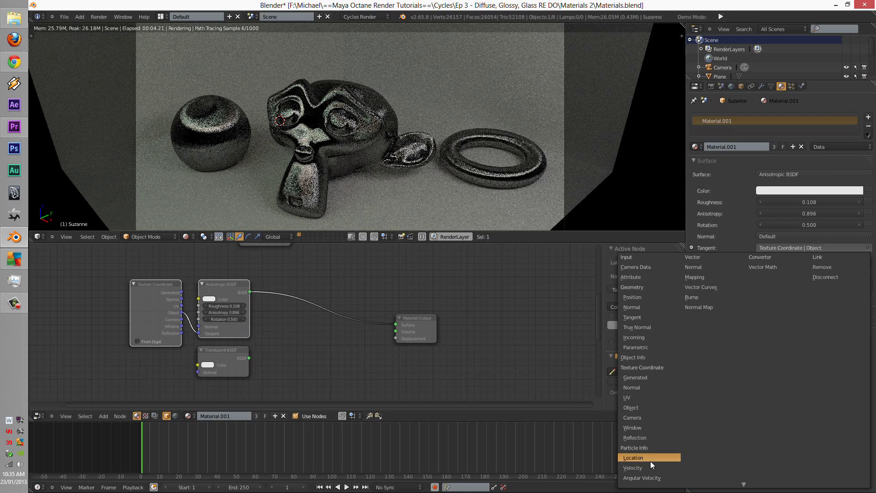
pyautogui.click(637, 427)
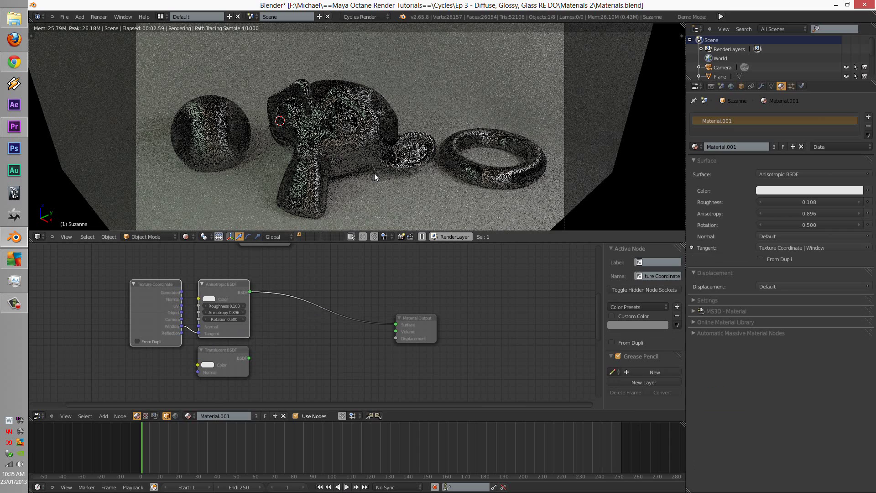
# Drive the Tangent from Geometry > Tangent, then unlink the anisotropic shader from the output
pyautogui.click(779, 247)
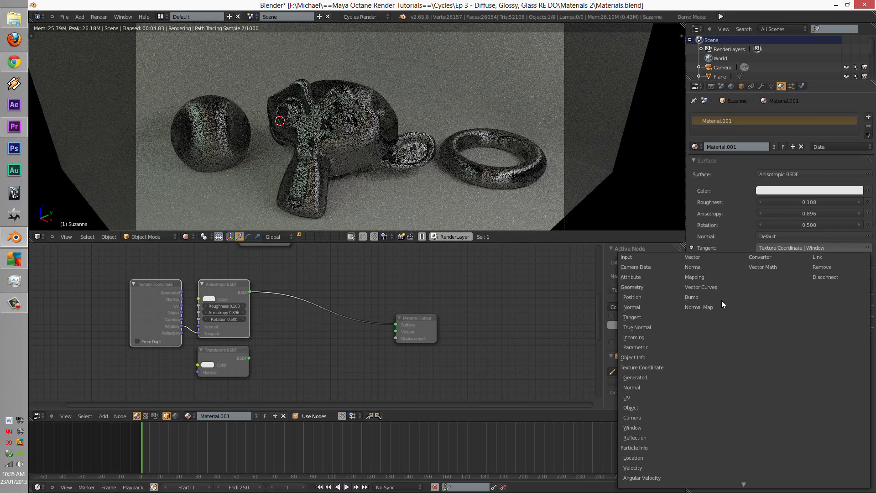
pyautogui.click(631, 407)
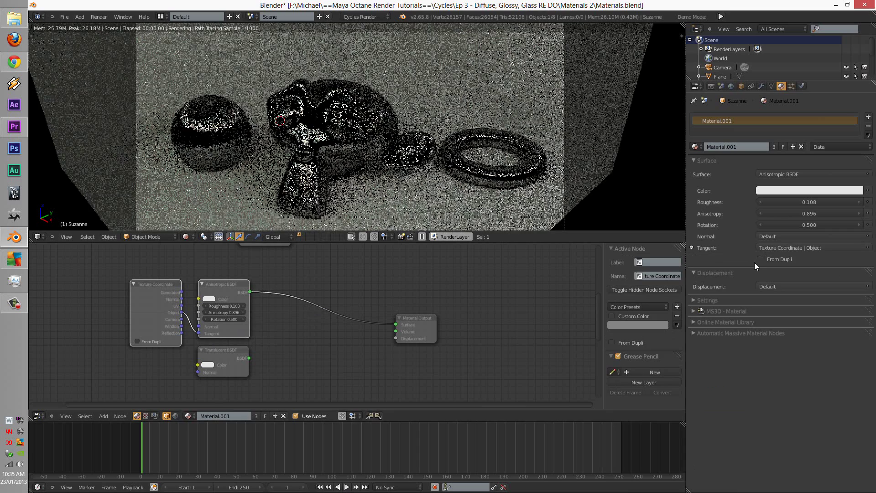
pyautogui.click(766, 249)
pyautogui.click(635, 320)
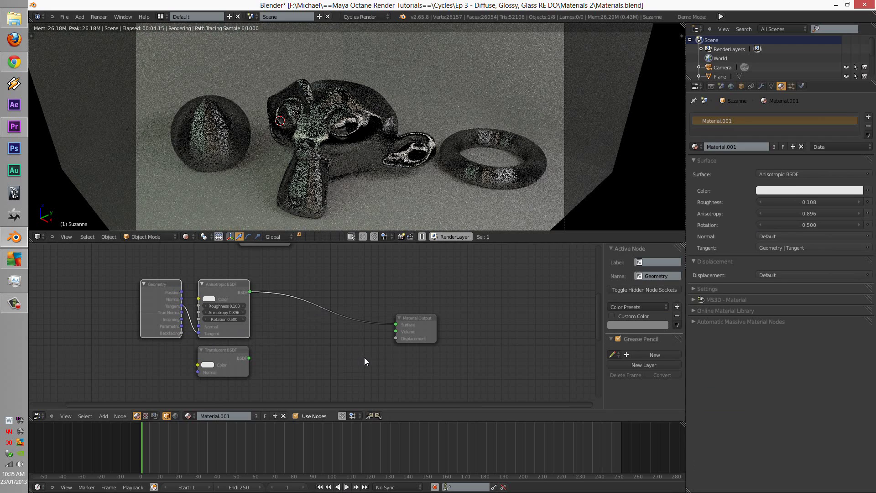
pyautogui.moveTo(395, 325); pyautogui.dragTo(364, 312)
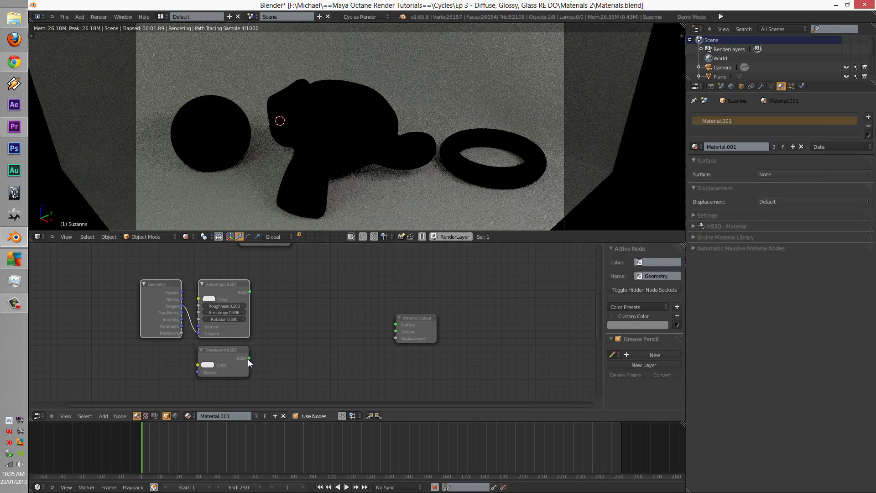
# Select the Translucent BSDF and remove the Geometry and Anisotropic BSDF nodes
pyautogui.click(245, 359)
pyautogui.click(245, 359)
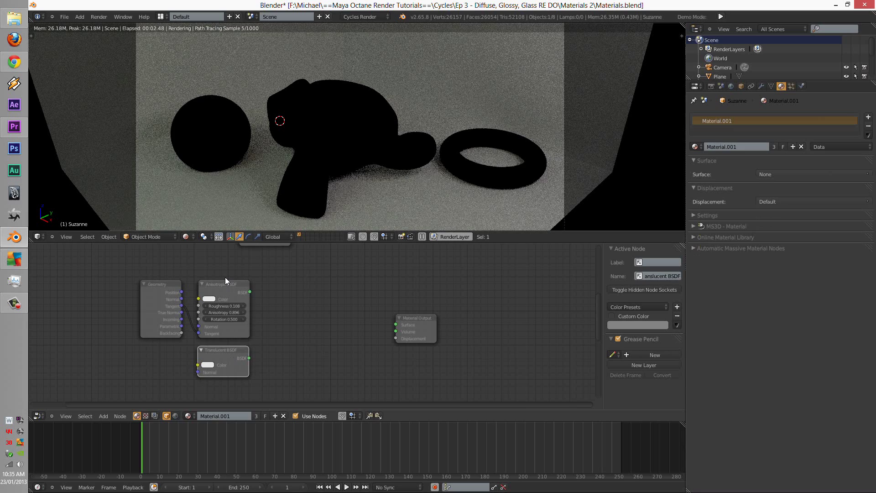
pyautogui.hotkey('ctrl', 'z')
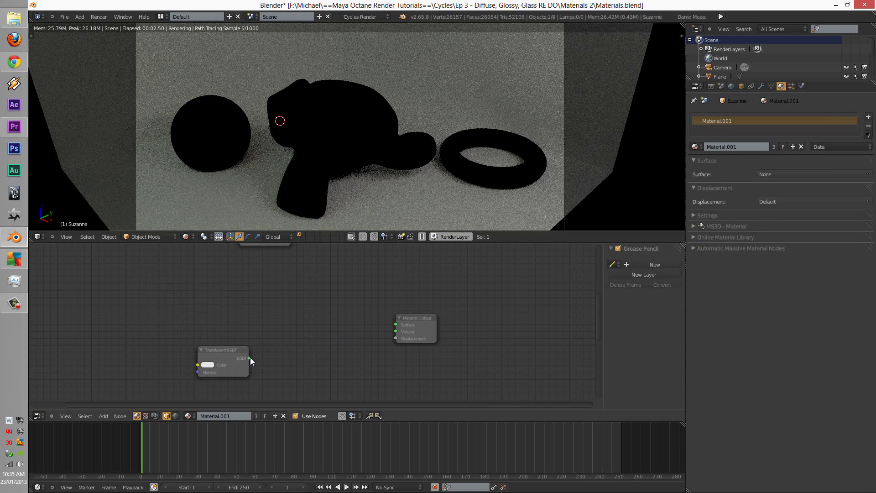
# Connect the Translucent BSDF to the output Surface and colour it teal green
pyautogui.moveTo(250, 358); pyautogui.dragTo(395, 324)
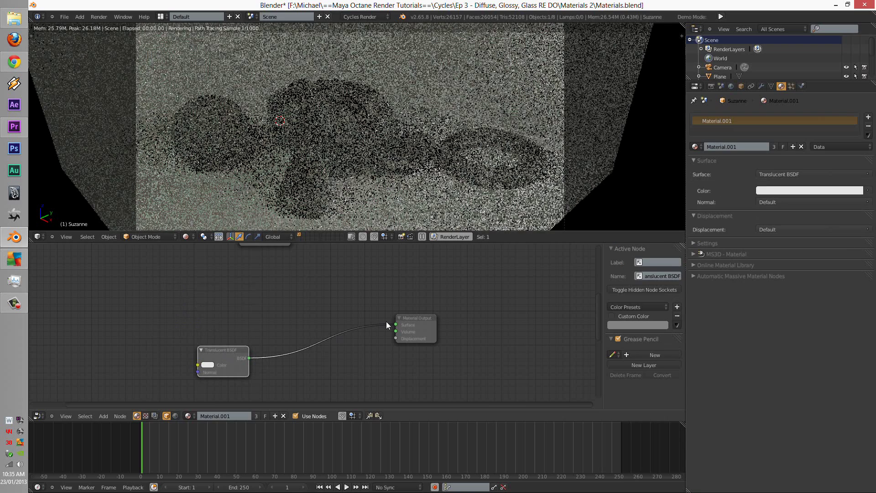
pyautogui.click(768, 191)
pyautogui.click(802, 61)
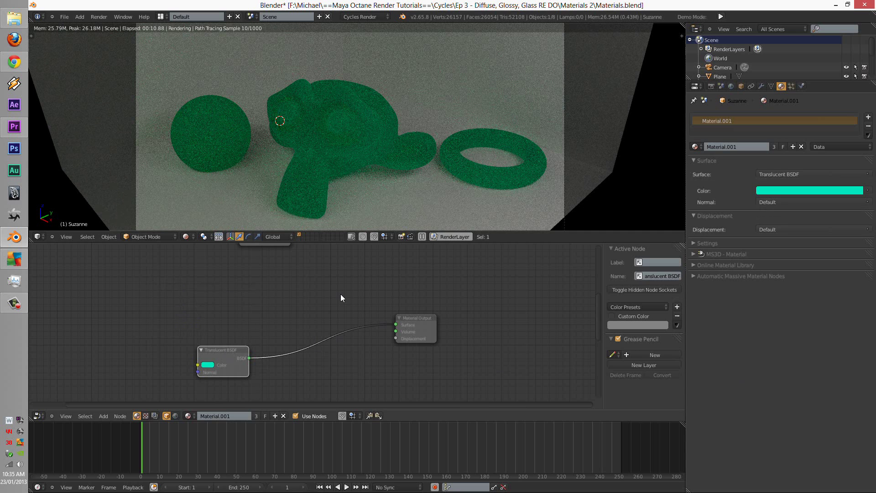
# Switch the viewport to wireframe and add a Glossy BSDF node above the Translucent BSDF
pyautogui.press('z')
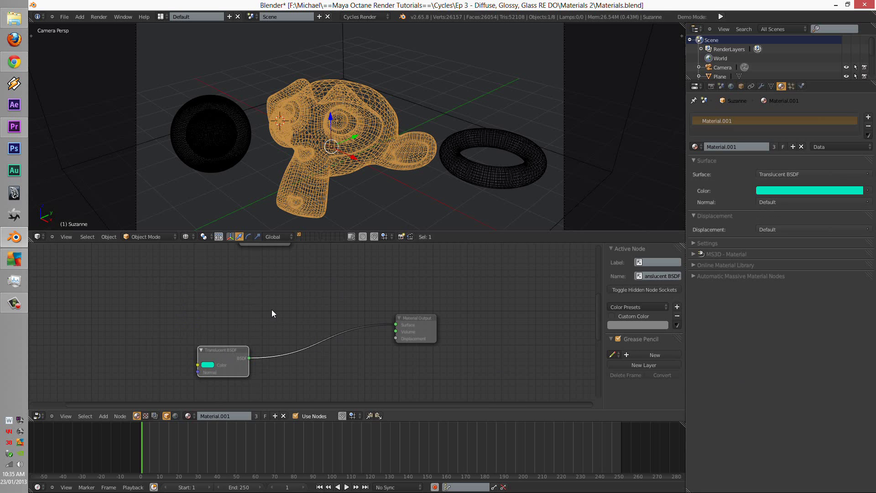
pyautogui.hotkey('shift', 'a')
pyautogui.moveTo(259, 338)
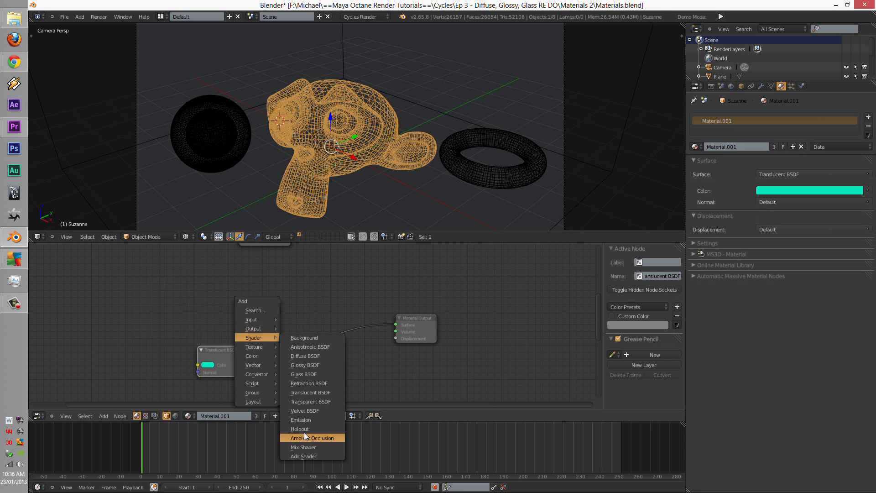
pyautogui.click(309, 366)
pyautogui.click(245, 292)
# Insert a Mix Shader before the output, with the Glossy BSDF in its second Shader input
pyautogui.hotkey('shift', 'a')
pyautogui.moveTo(245, 294)
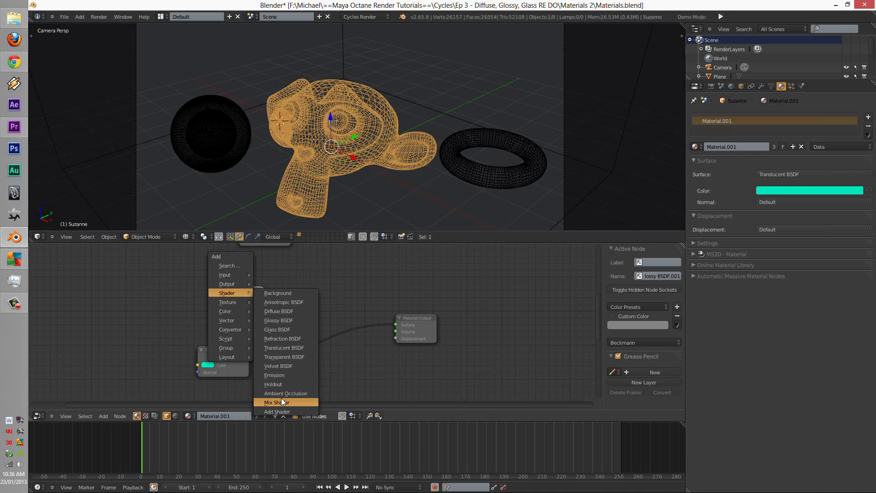
pyautogui.click(281, 398)
pyautogui.click(320, 364)
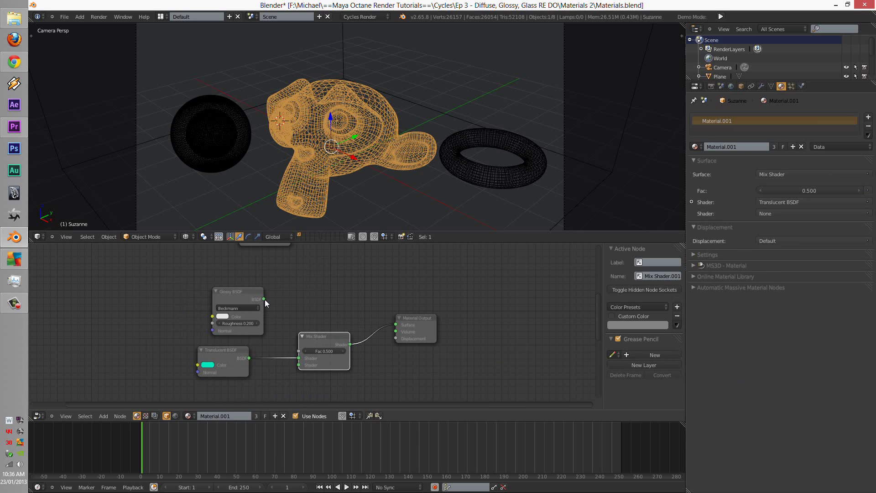
pyautogui.moveTo(263, 299); pyautogui.dragTo(298, 363)
pyautogui.moveTo(232, 297); pyautogui.dragTo(212, 295)
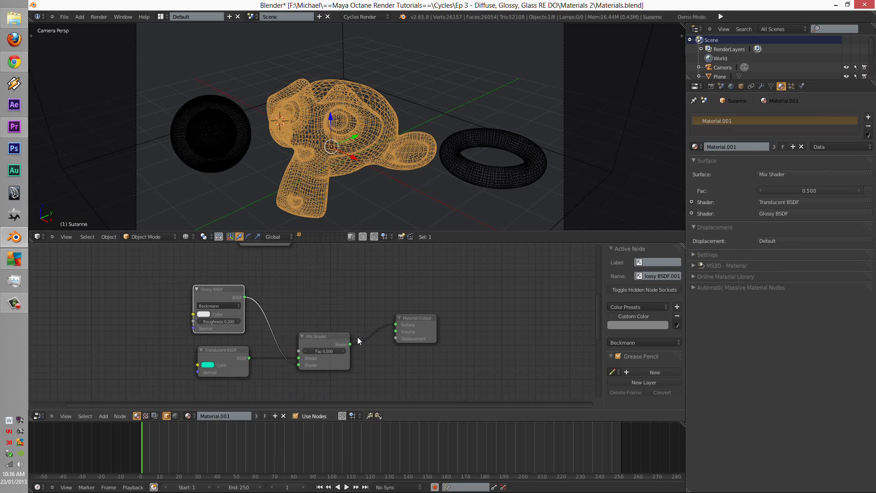
# Switch the viewport to Rendered and set the Glossy distribution to Sharp
pyautogui.click(186, 237)
pyautogui.click(201, 177)
pyautogui.click(220, 306)
pyautogui.click(214, 300)
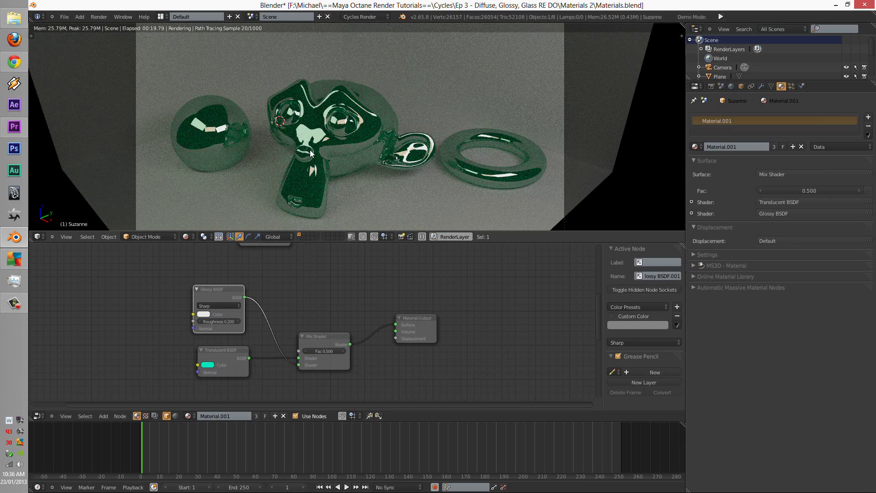
# Delete the Glossy BSDF and Mix Shader and link the Translucent BSDF directly to Surface
pyautogui.press('x')
pyautogui.rightClick(311, 333)
pyautogui.press('x')
pyautogui.moveTo(248, 358); pyautogui.dragTo(394, 325)
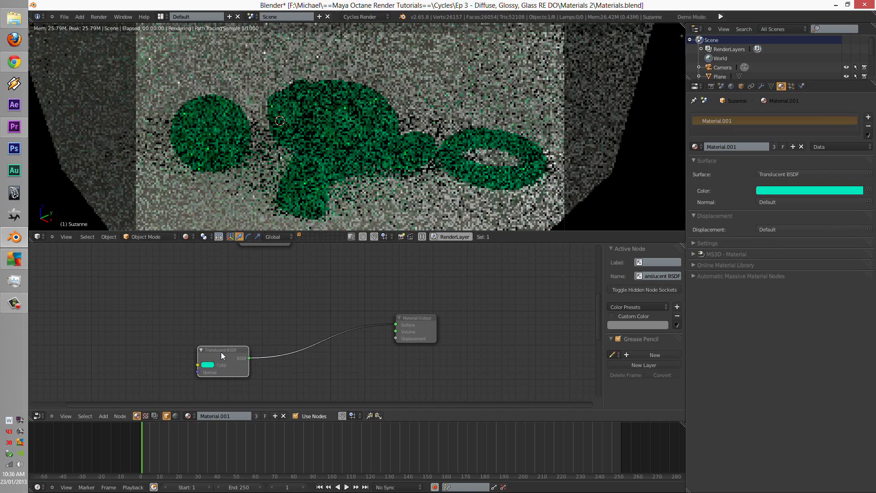
# Line up the Translucent BSDF with the output and place the Glass BSDF beside it
pyautogui.moveTo(222, 348); pyautogui.dragTo(276, 286)
pyautogui.moveTo(313, 287); pyautogui.dragTo(291, 327, button='middle')
pyautogui.scroll(-1, 264, 279)
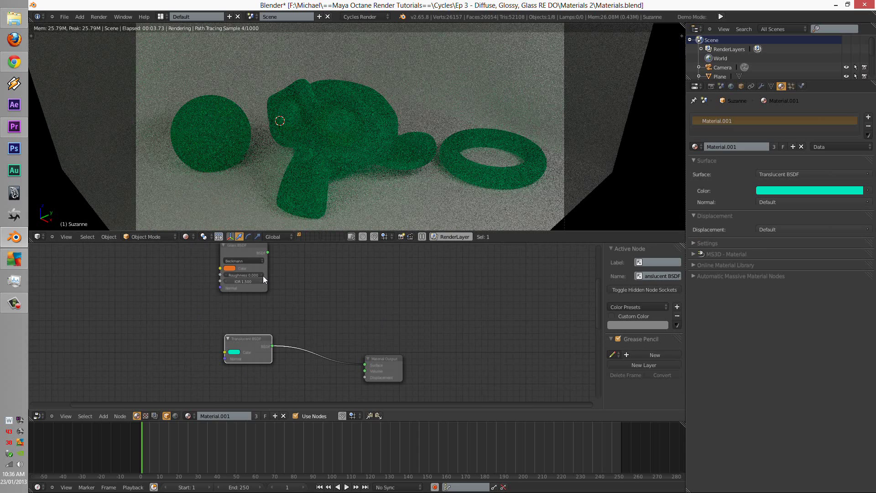
pyautogui.moveTo(252, 249); pyautogui.dragTo(289, 302)
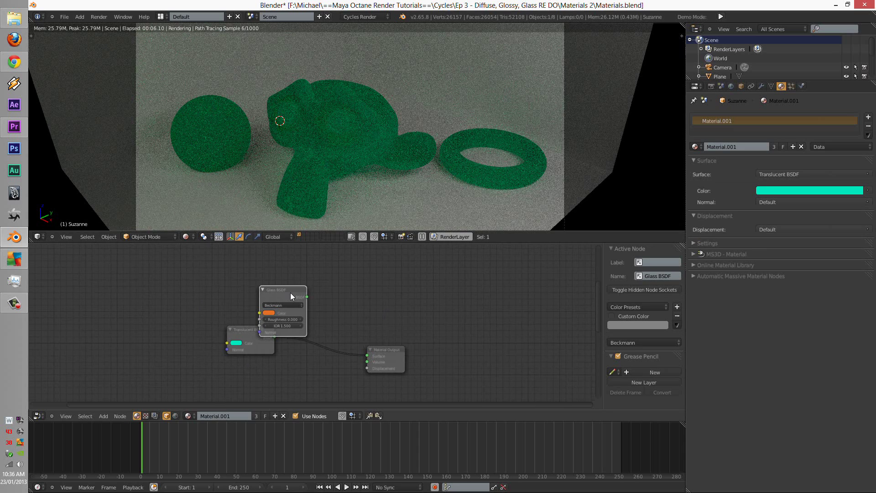